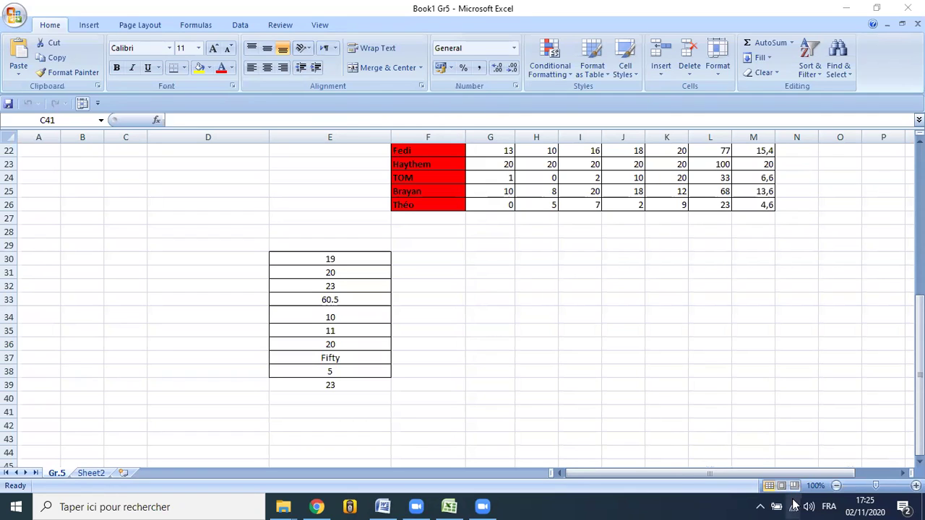
# Step: Glance at the Wi-Fi list, then delete Sheet2, leaving only Gr.5 and Sheet1
pyautogui.click(794, 506)
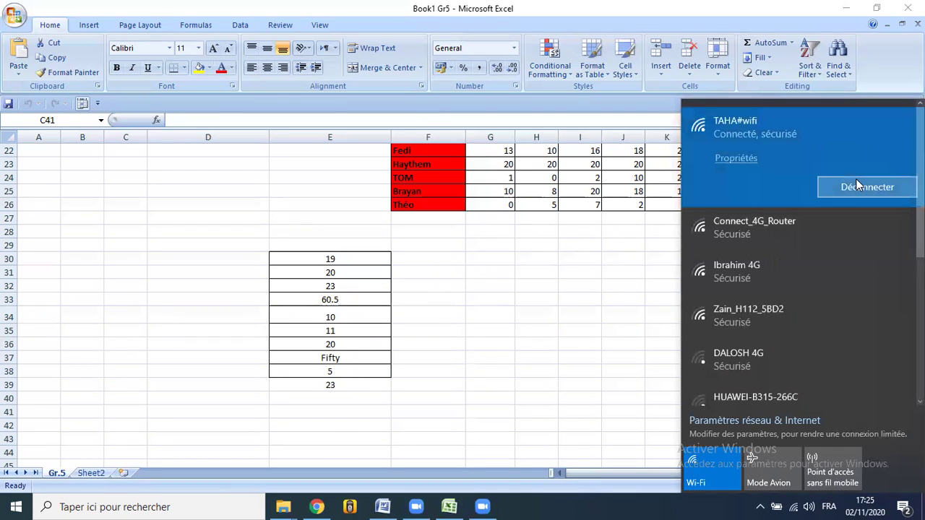
pyautogui.click(680, 223)
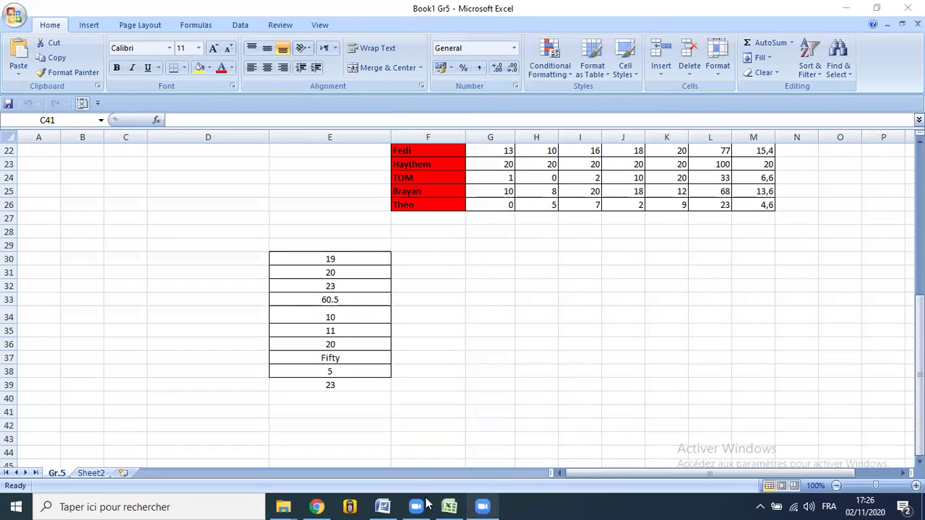
pyautogui.moveTo(416, 506)
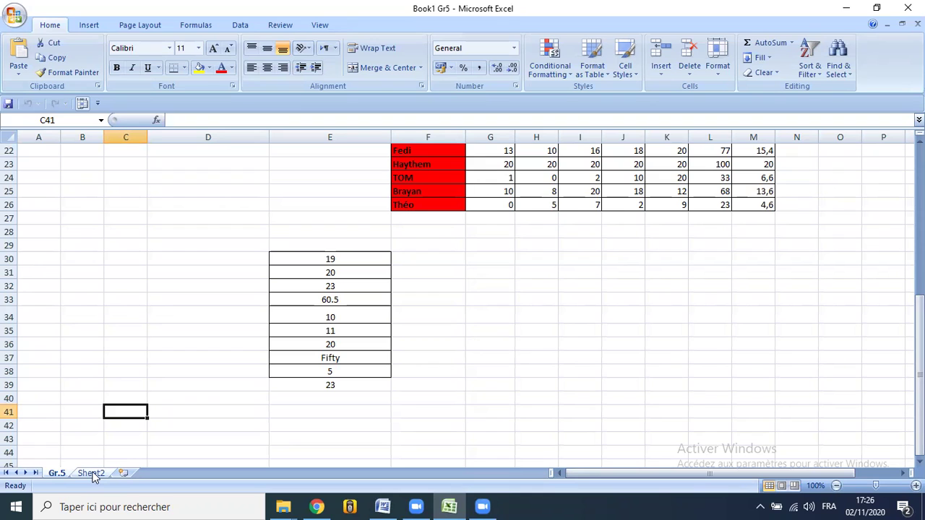
pyautogui.rightClick(93, 476)
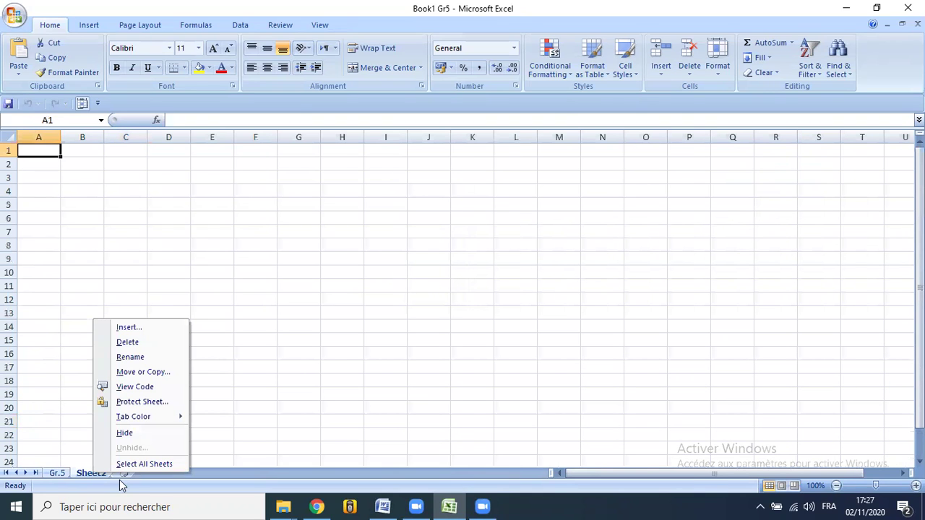
pyautogui.click(150, 344)
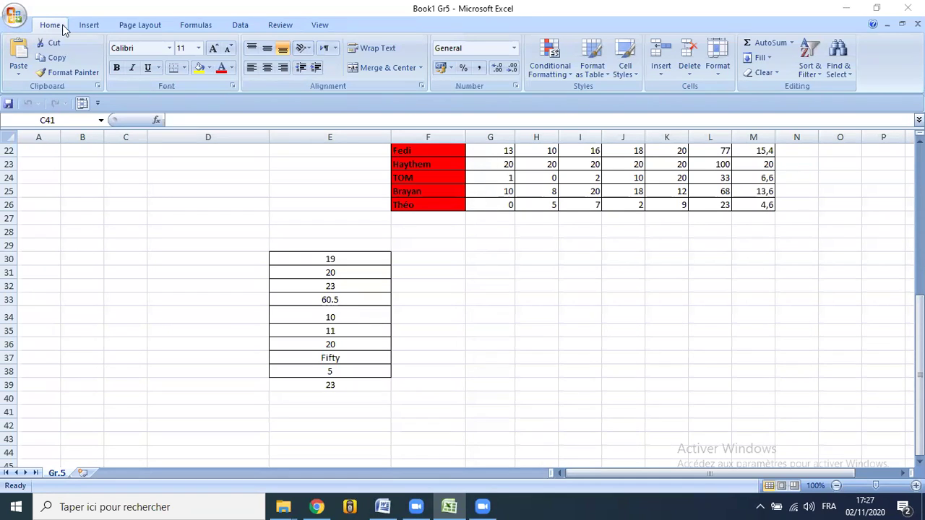
pyautogui.click(81, 474)
# Step: Insert a blank Sheet1 worksheet after Gr.5 and look through the Home Delete dropdown
pyautogui.click(82, 474)
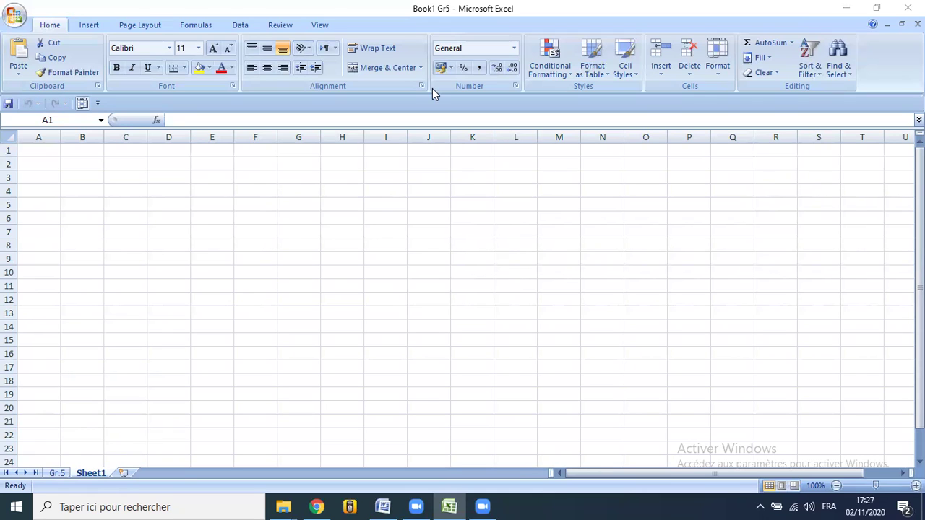
pyautogui.click(692, 60)
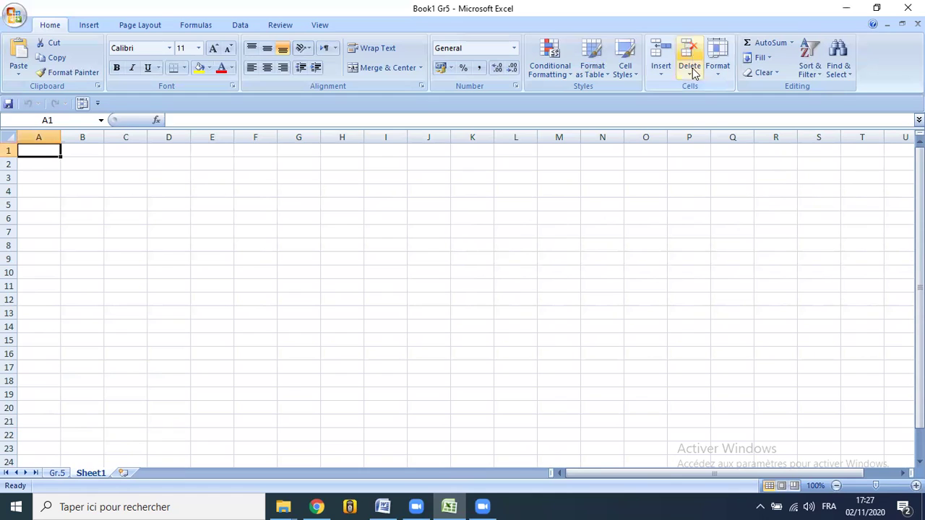
pyautogui.click(689, 75)
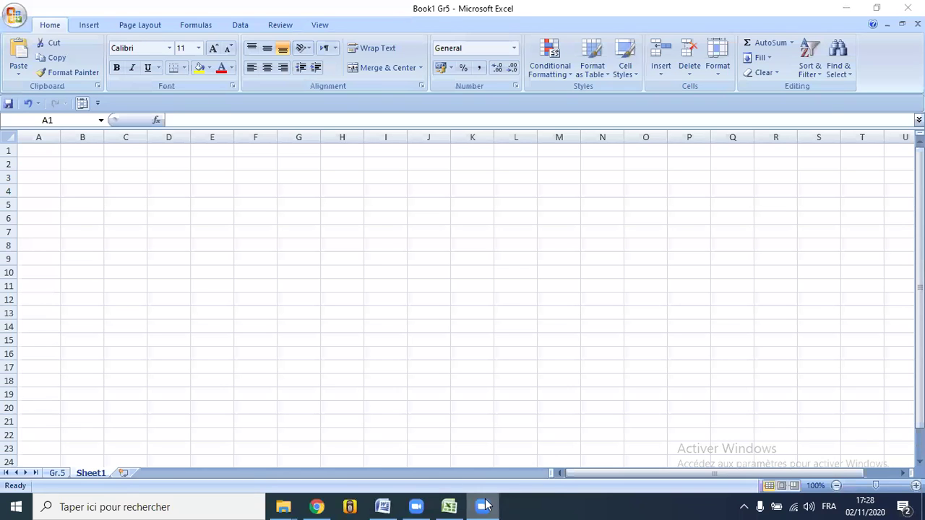
pyautogui.moveTo(486, 506)
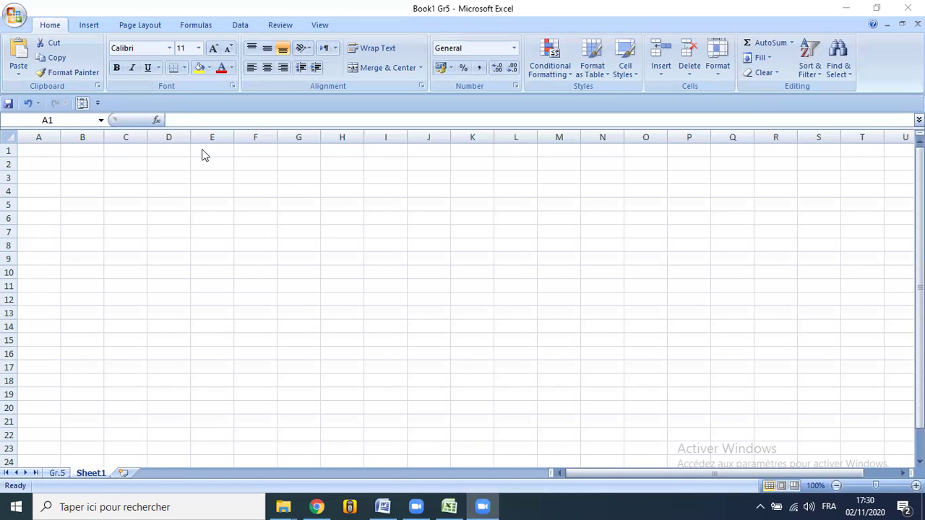
pyautogui.click(13, 16)
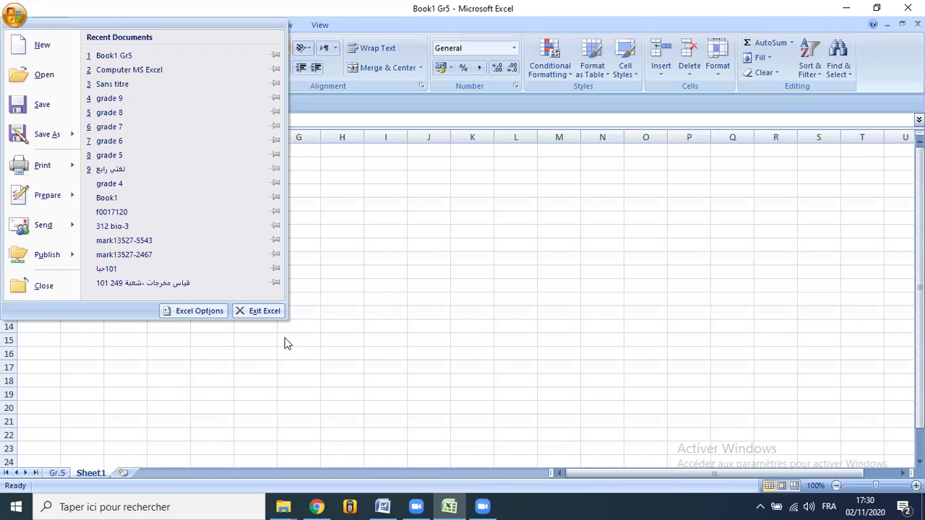
# Step: Open Save As from the Office menu, move the dialog left, then close it without saving
pyautogui.click(40, 139)
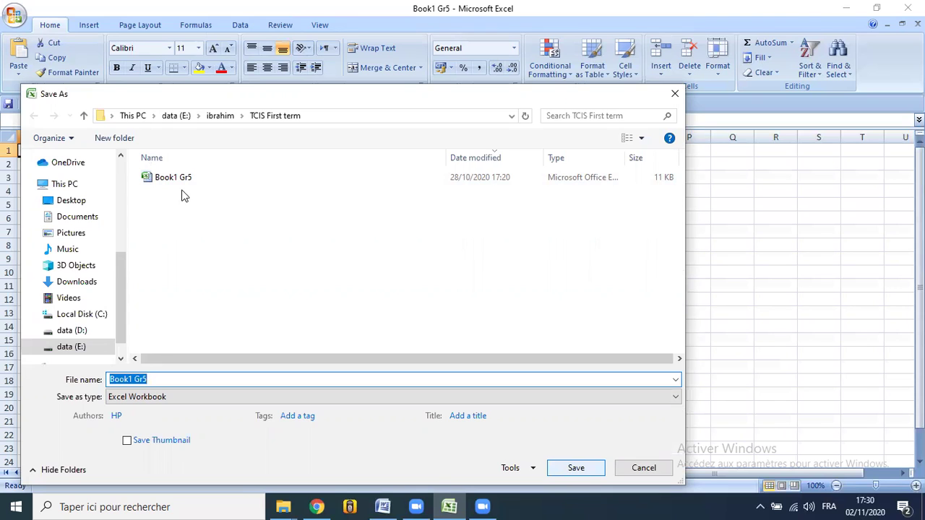
pyautogui.moveTo(242, 101); pyautogui.dragTo(227, 101)
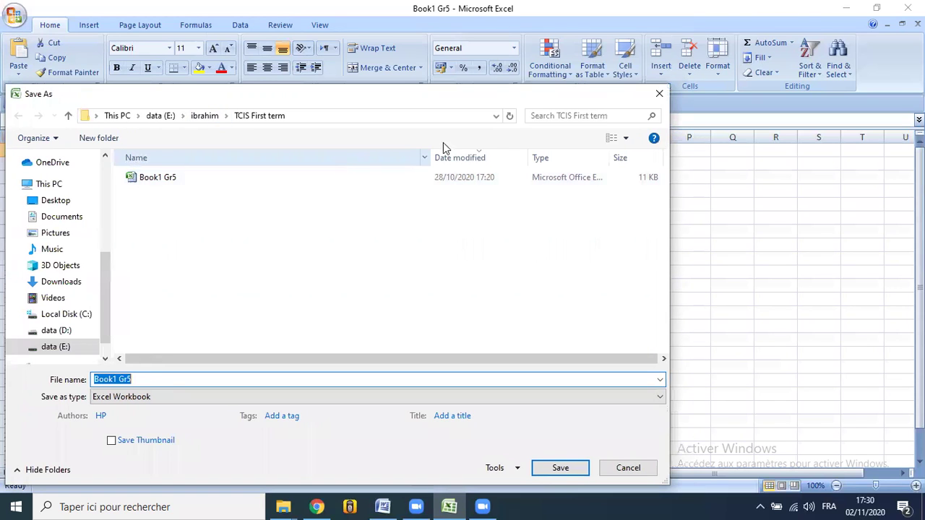
pyautogui.moveTo(458, 157); pyautogui.dragTo(469, 162)
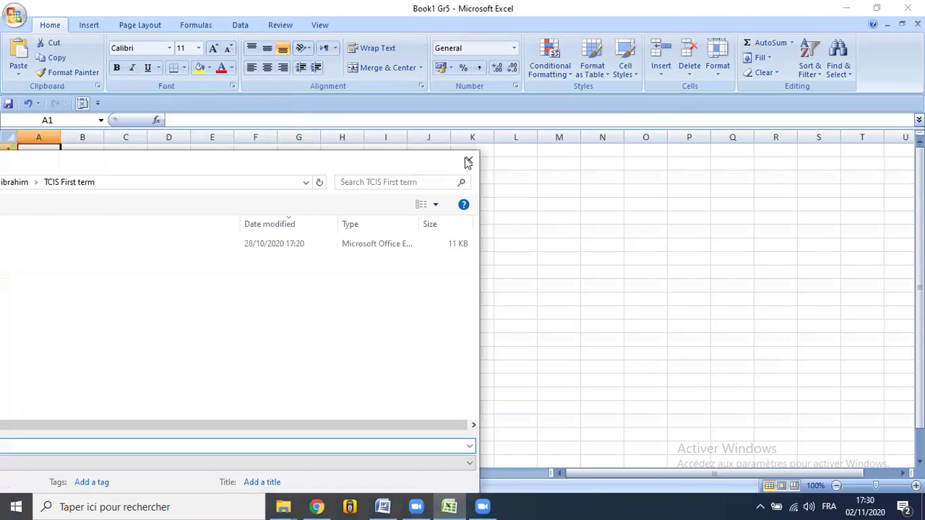
pyautogui.click(466, 162)
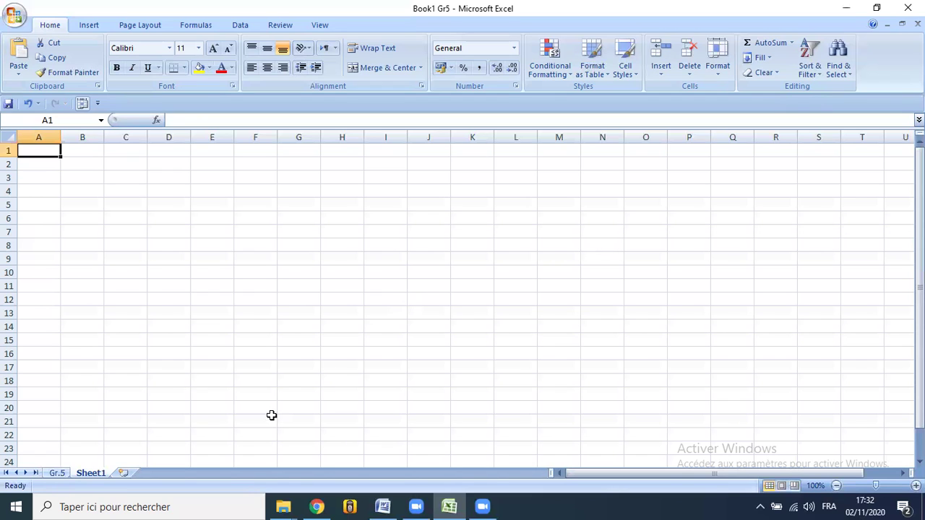
# Step: Switch to the Gr.5 sheet with the student scores table and column E values
pyautogui.click(65, 477)
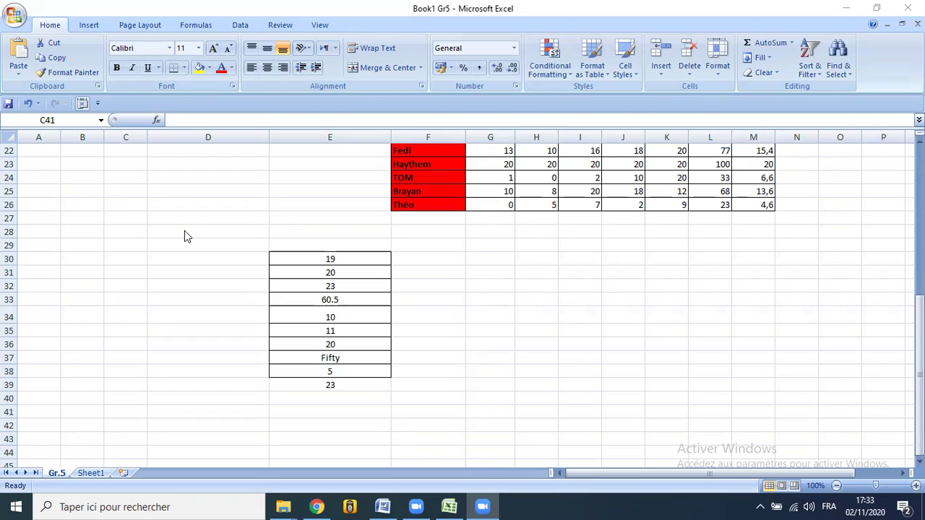
pyautogui.click(120, 230)
pyautogui.click(120, 230)
pyautogui.click(123, 246)
pyautogui.click(123, 260)
pyautogui.click(121, 273)
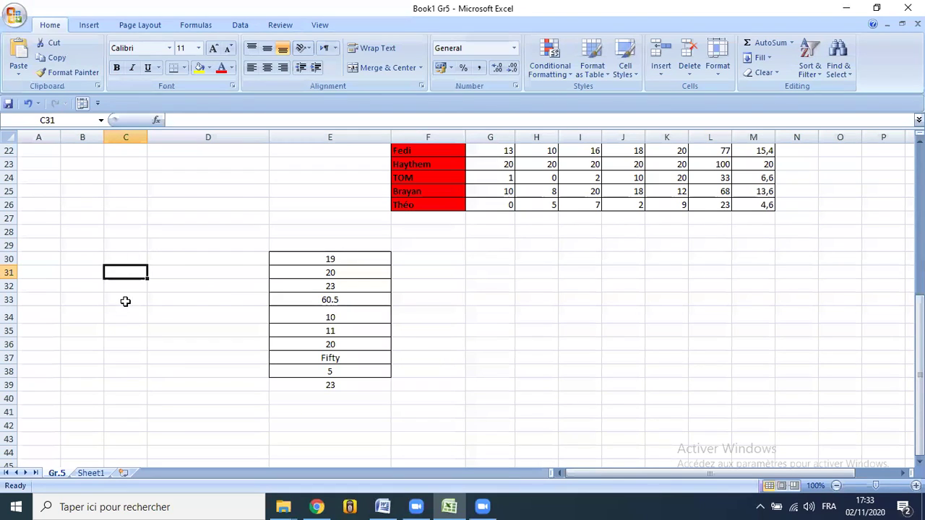
pyautogui.click(124, 330)
pyautogui.click(124, 344)
pyautogui.click(123, 357)
pyautogui.click(123, 371)
pyautogui.click(122, 399)
pyautogui.click(139, 316)
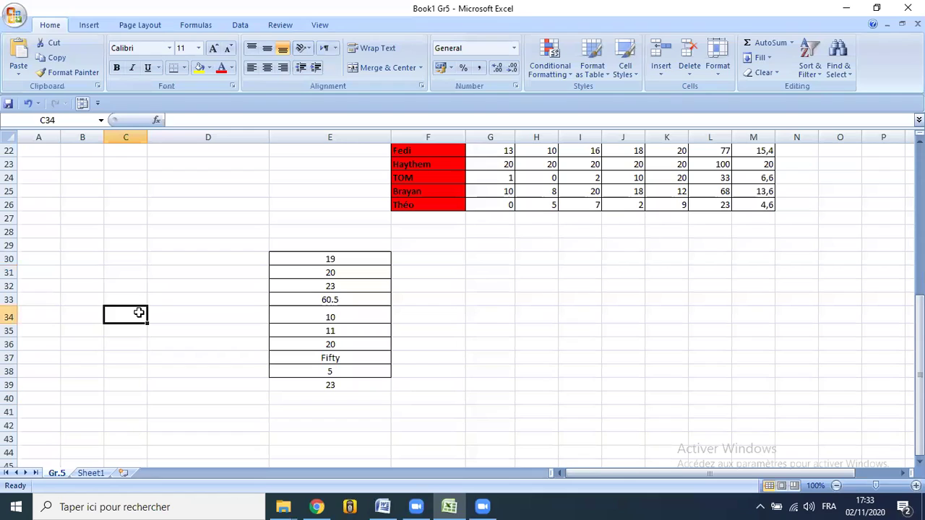
pyautogui.click(128, 219)
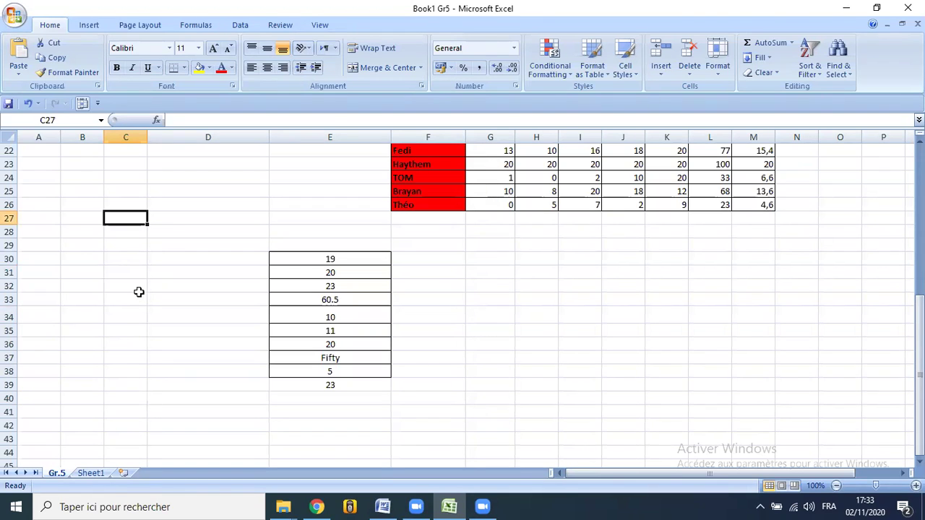
pyautogui.click(132, 283)
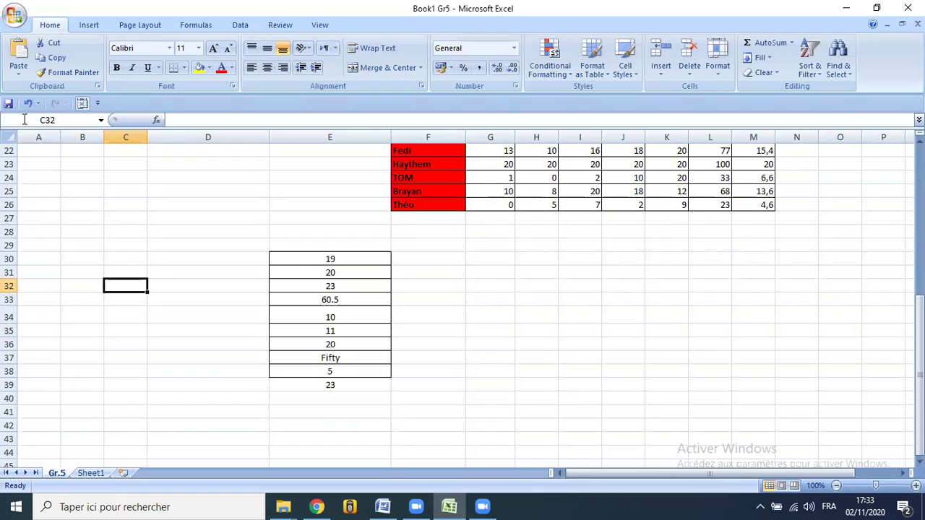
pyautogui.click(62, 118)
pyautogui.click(126, 136)
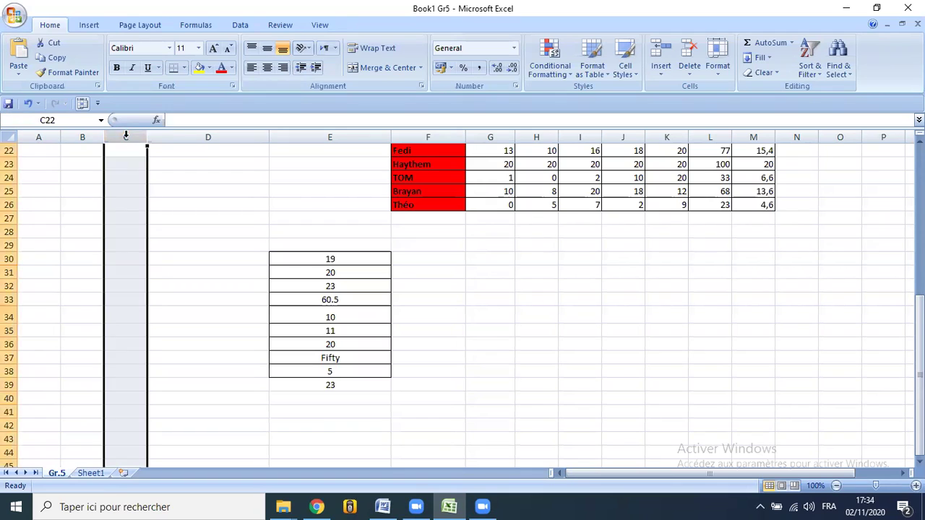
pyautogui.click(9, 299)
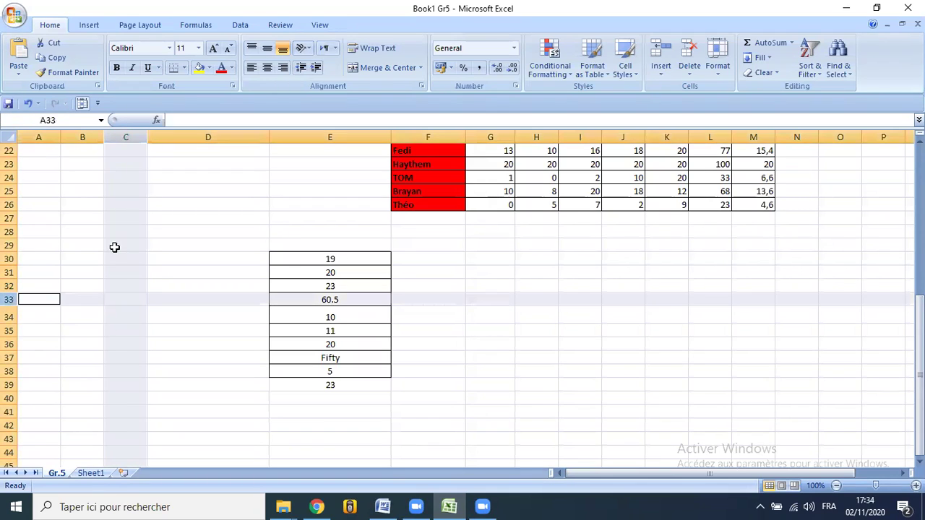
pyautogui.click(122, 303)
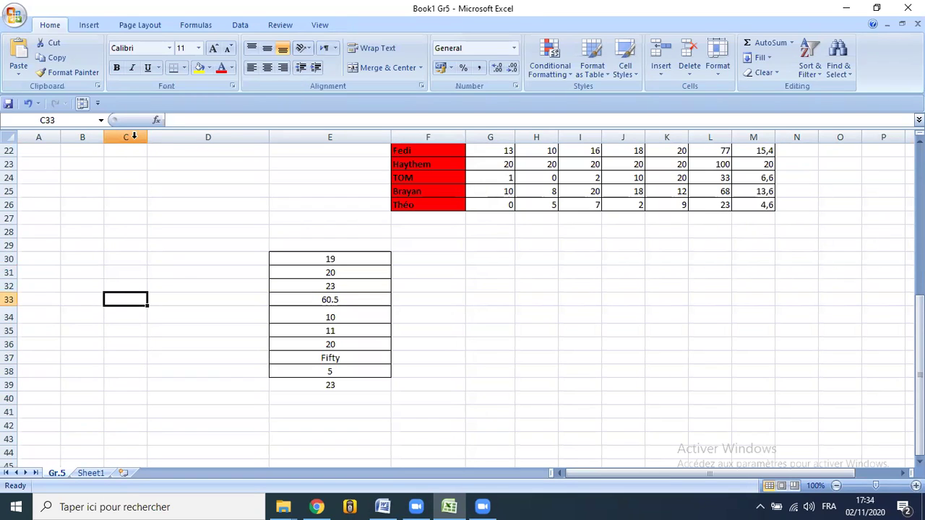
pyautogui.hotkey('ctrl', 'space')
pyautogui.click(10, 301)
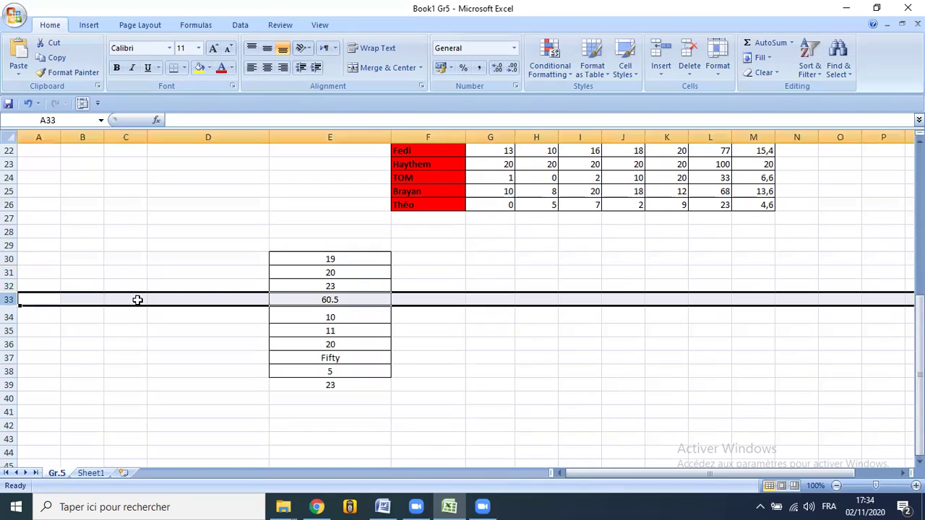
pyautogui.press('Right')
pyautogui.press('Right')
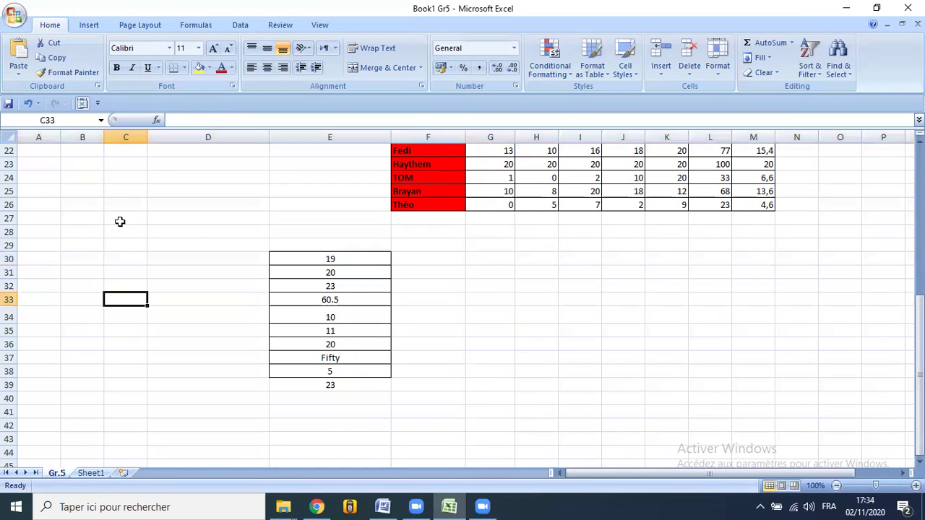
pyautogui.click(208, 231)
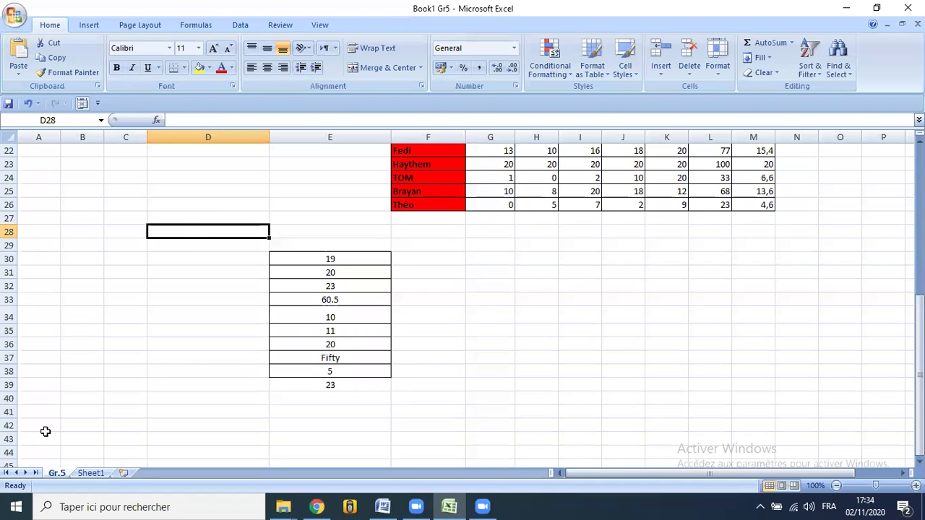
pyautogui.scroll(-5, 20, 466)
pyautogui.click(20, 467)
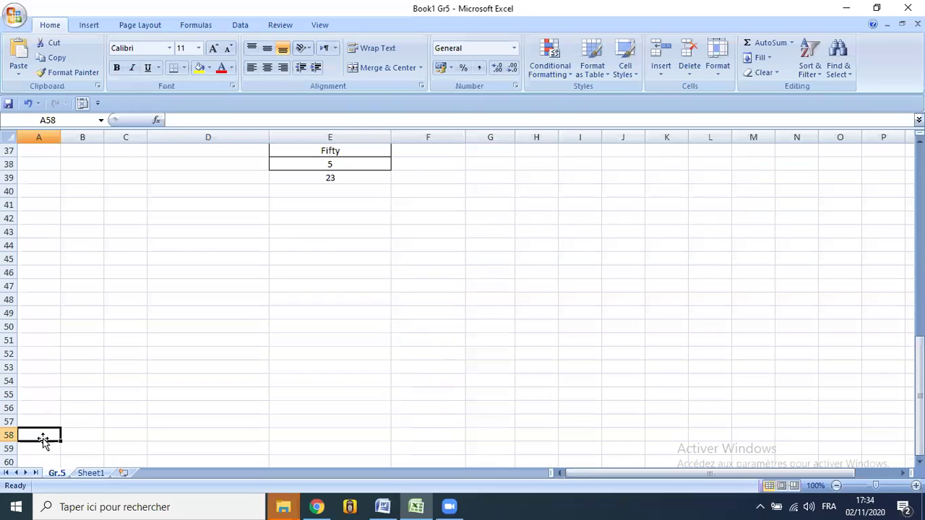
pyautogui.click(100, 121)
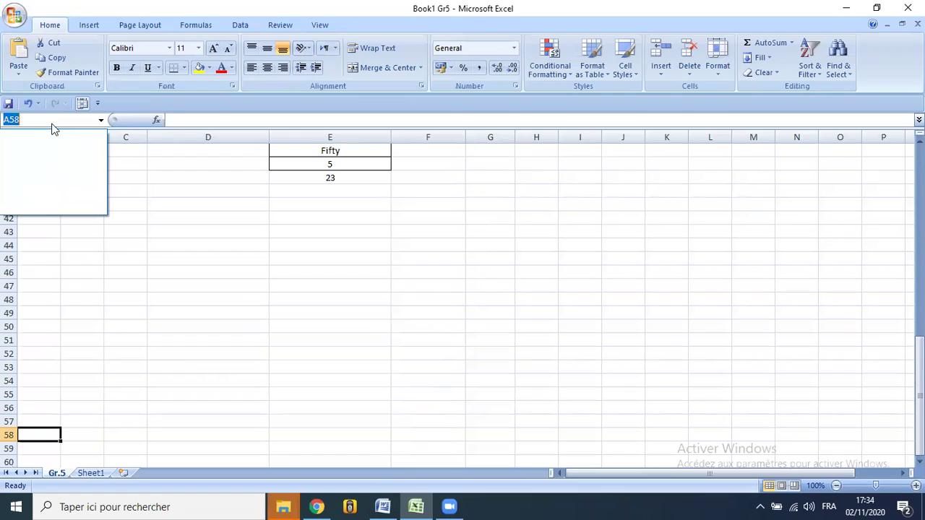
pyautogui.click(82, 107)
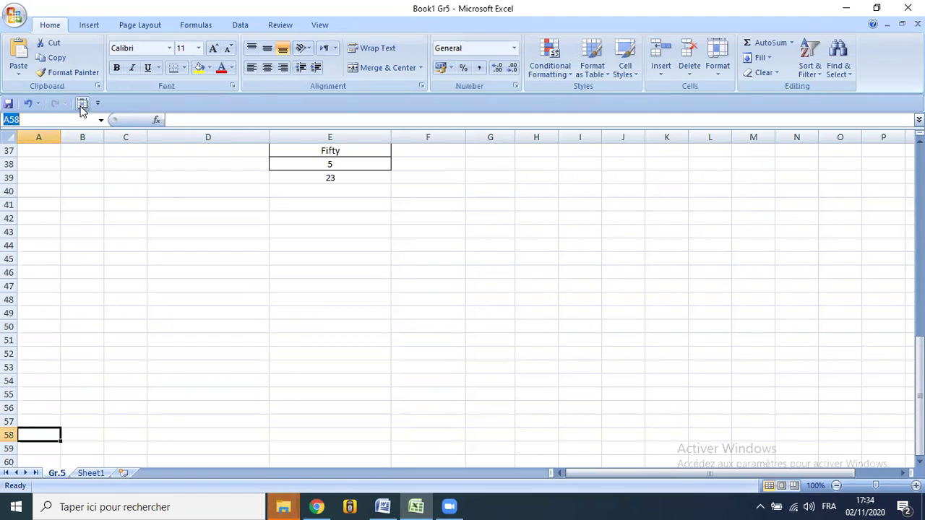
pyautogui.click(83, 106)
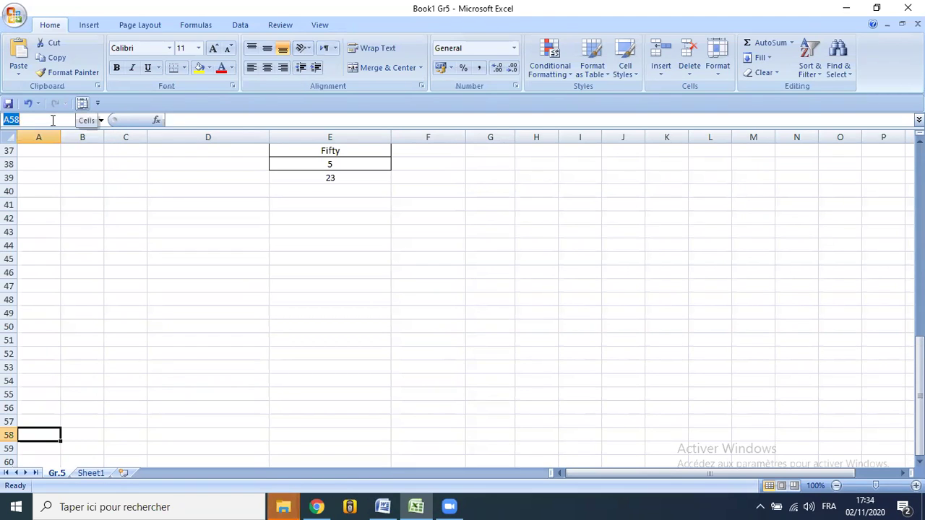
pyautogui.click(98, 105)
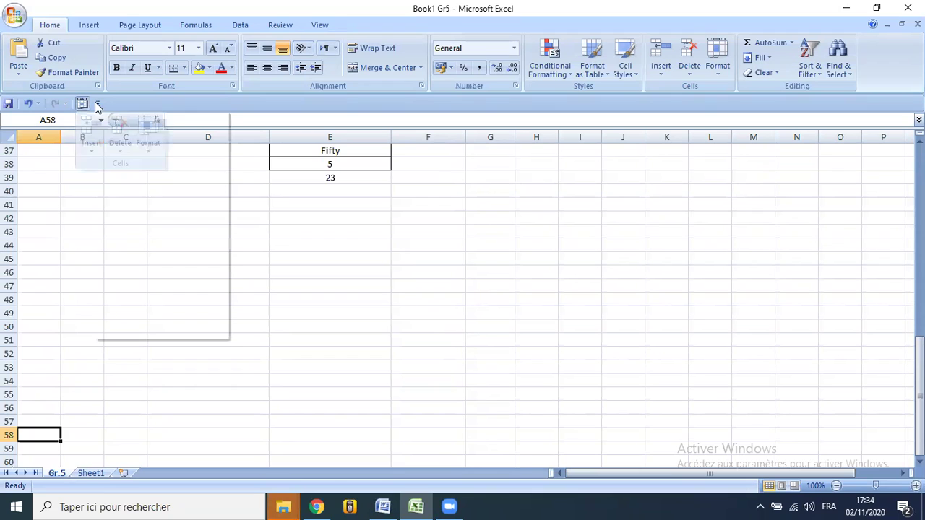
pyautogui.click(55, 122)
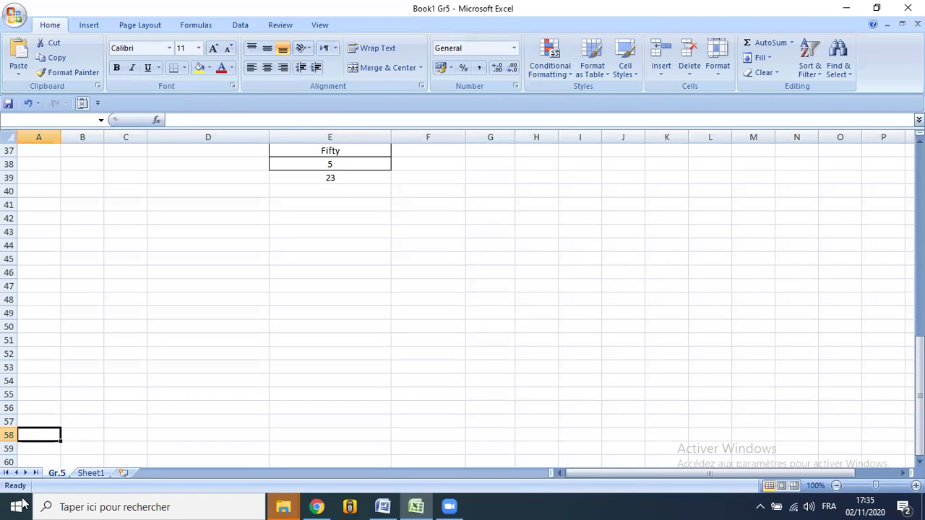
# Step: Fill cell C43 with the green standard colour, replacing the default yellow
pyautogui.click(125, 237)
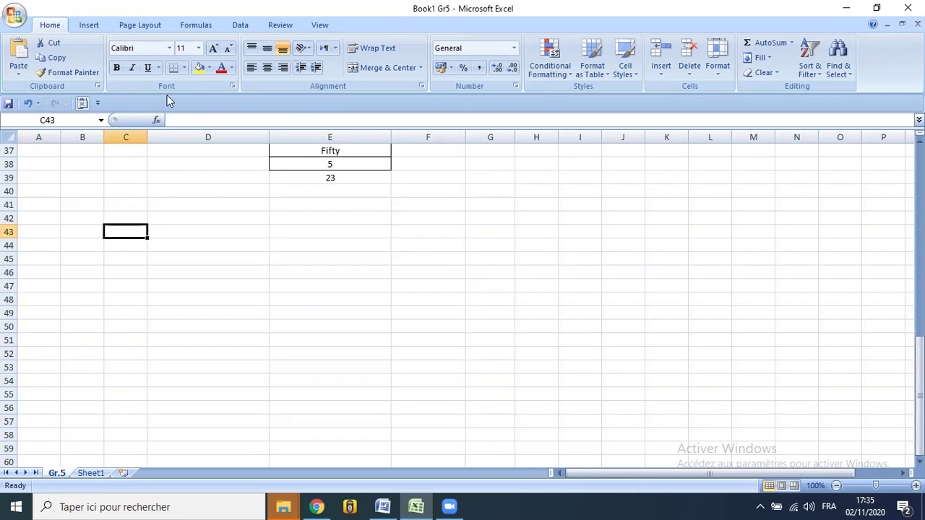
pyautogui.click(199, 67)
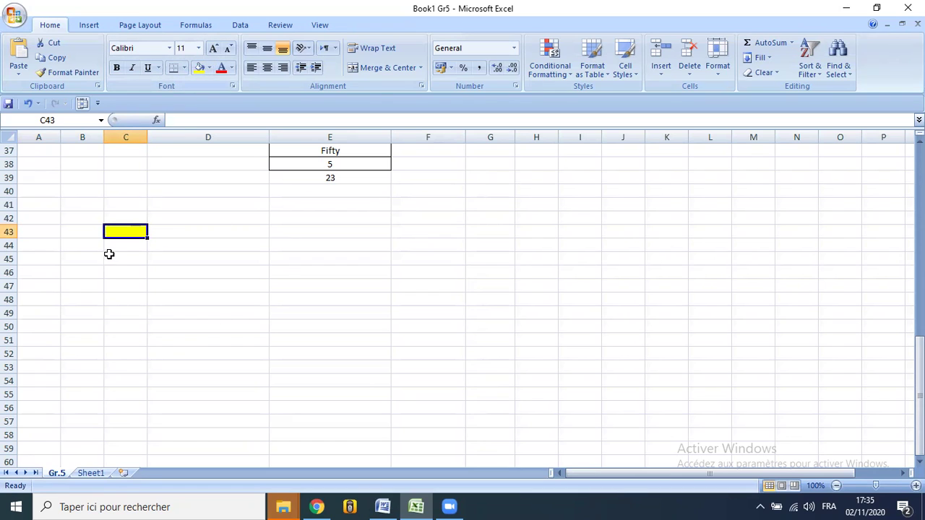
pyautogui.click(209, 68)
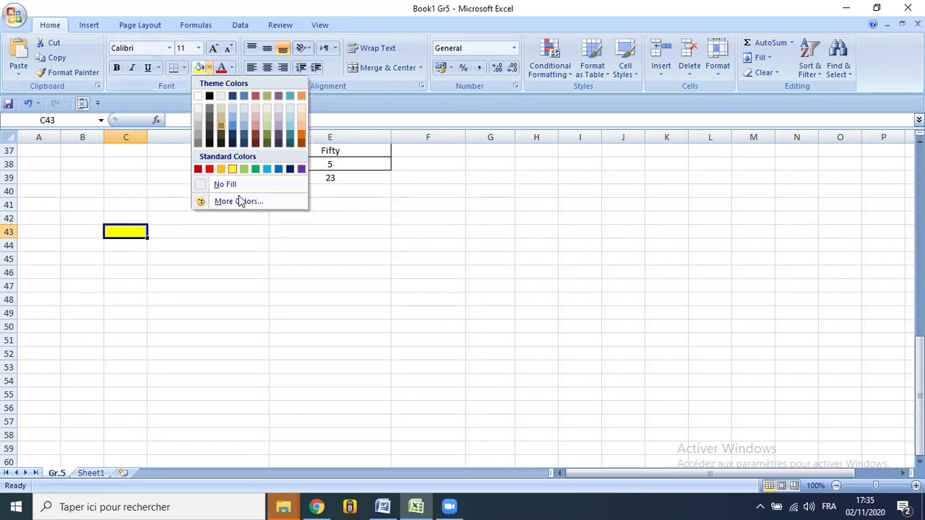
pyautogui.click(245, 167)
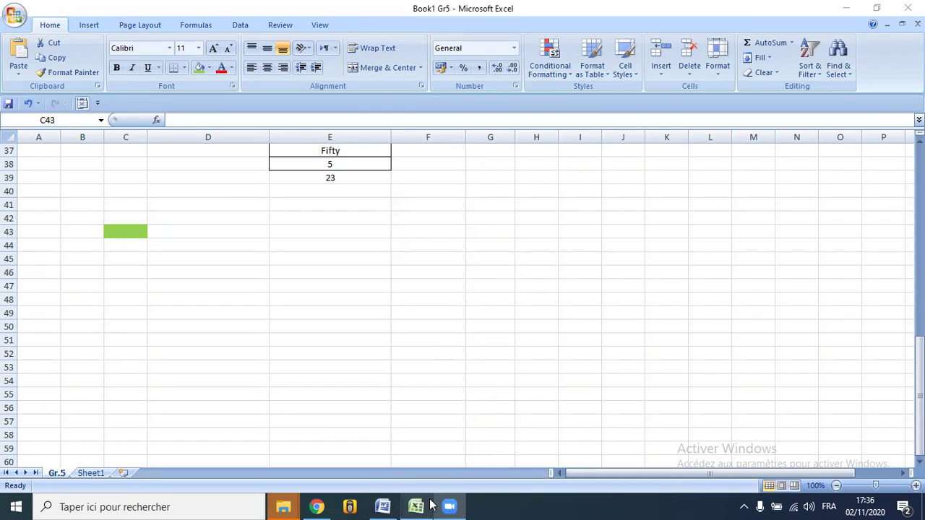
pyautogui.moveTo(431, 504)
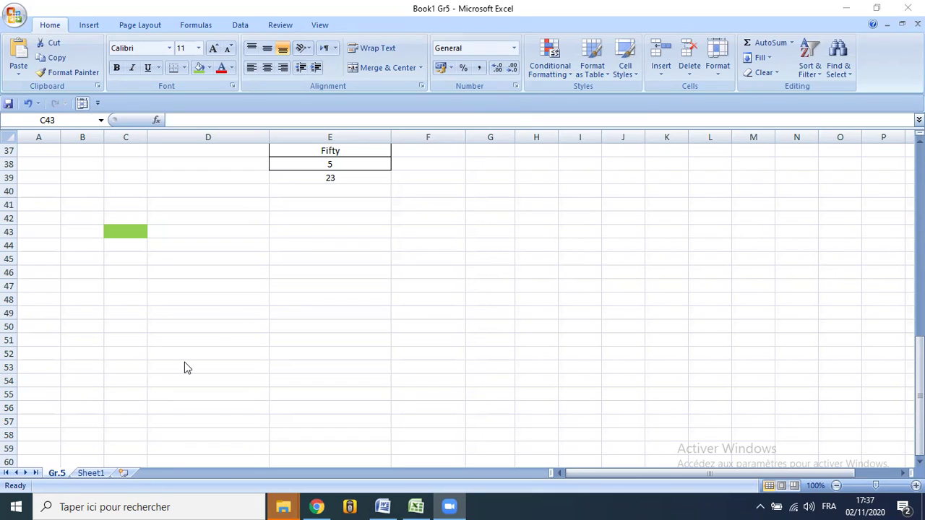
# Step: Open Insert Function for C43, browse the function list, and close it without inserting
pyautogui.click(161, 123)
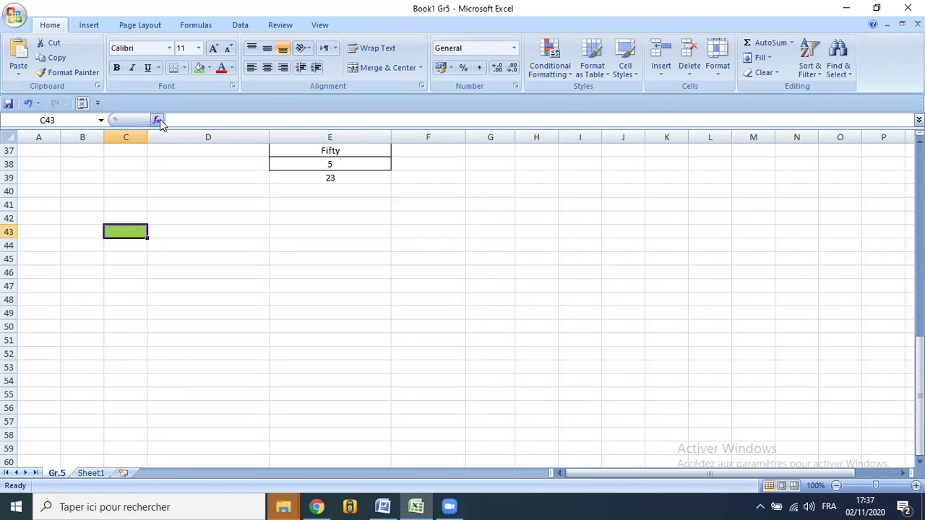
pyautogui.click(157, 121)
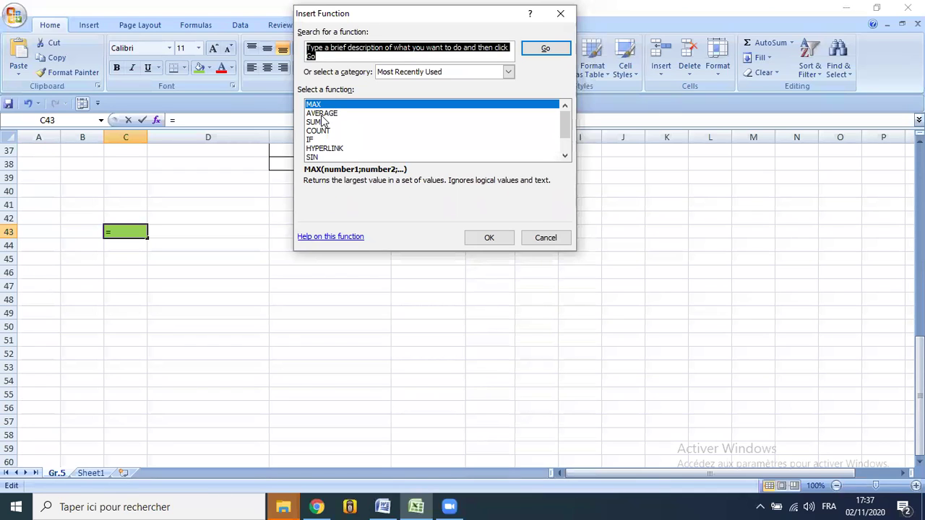
pyautogui.scroll(-1, 344, 145)
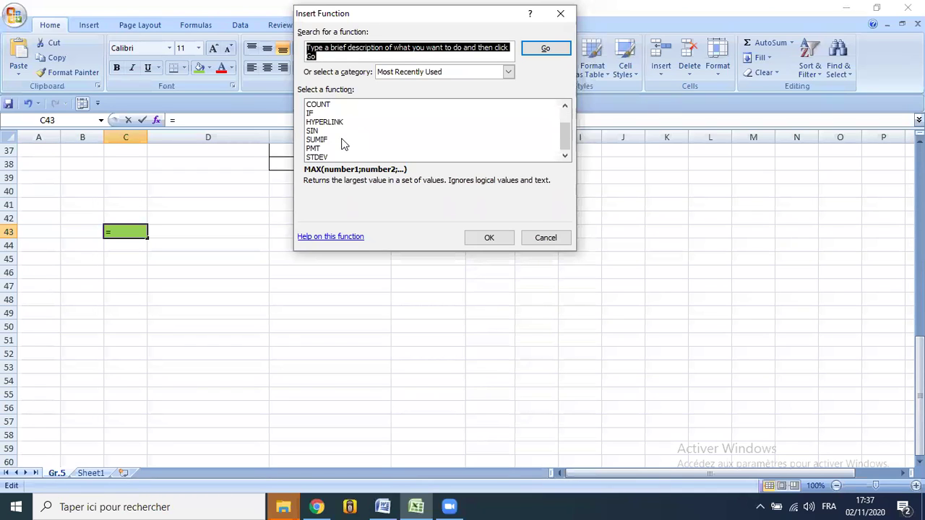
pyautogui.scroll(1, 344, 144)
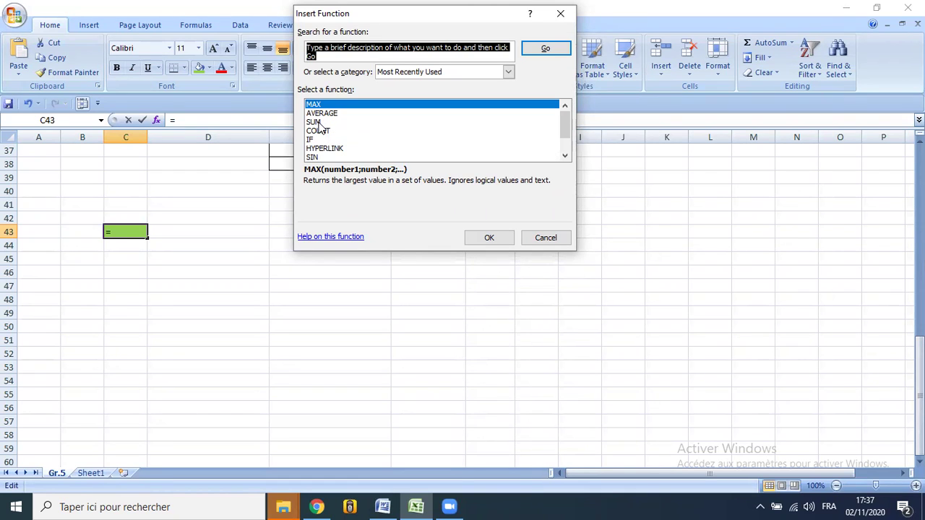
pyautogui.click(562, 15)
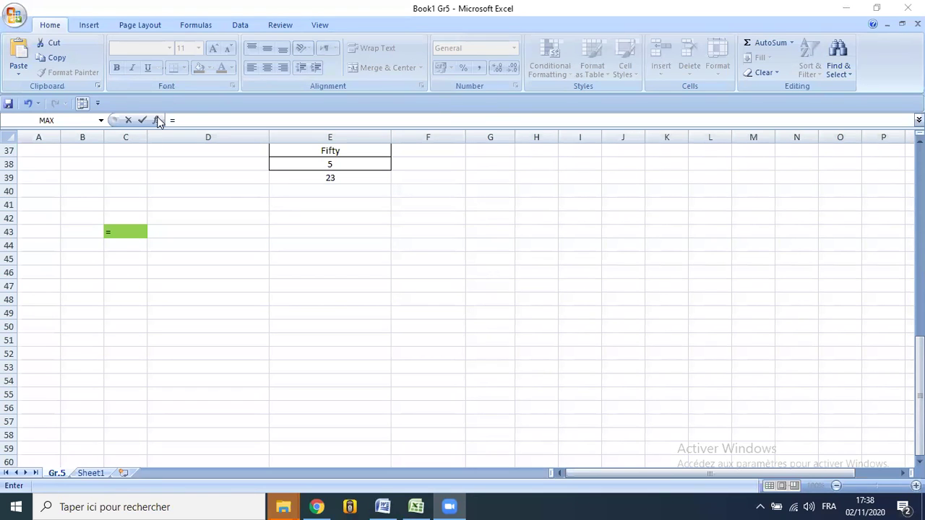
# Step: Start a SUM formula in C43 using C46, then cancel it so C43 stays empty
pyautogui.click(133, 254)
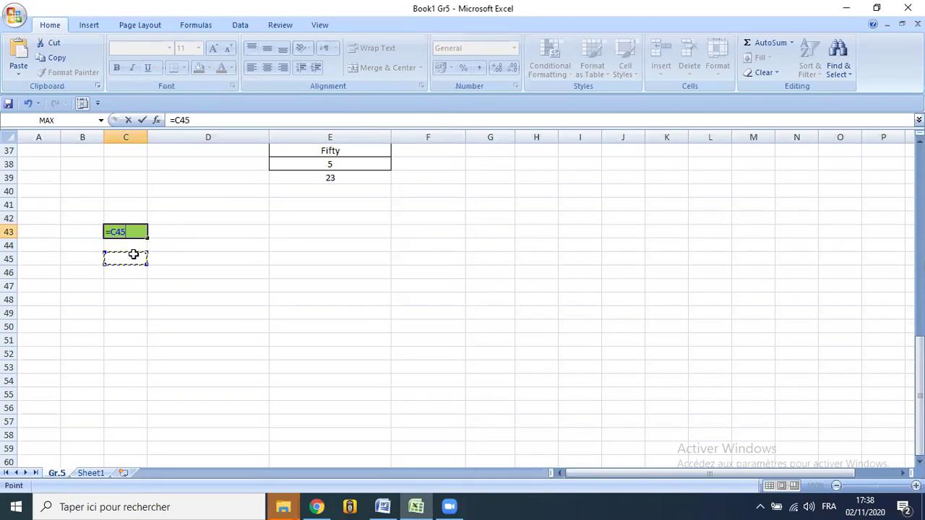
pyautogui.press('Escape')
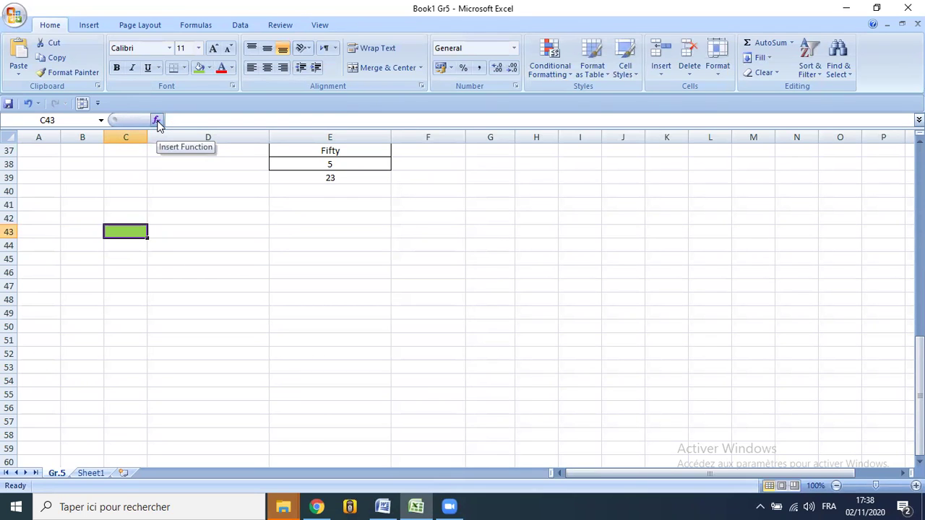
pyautogui.click(157, 121)
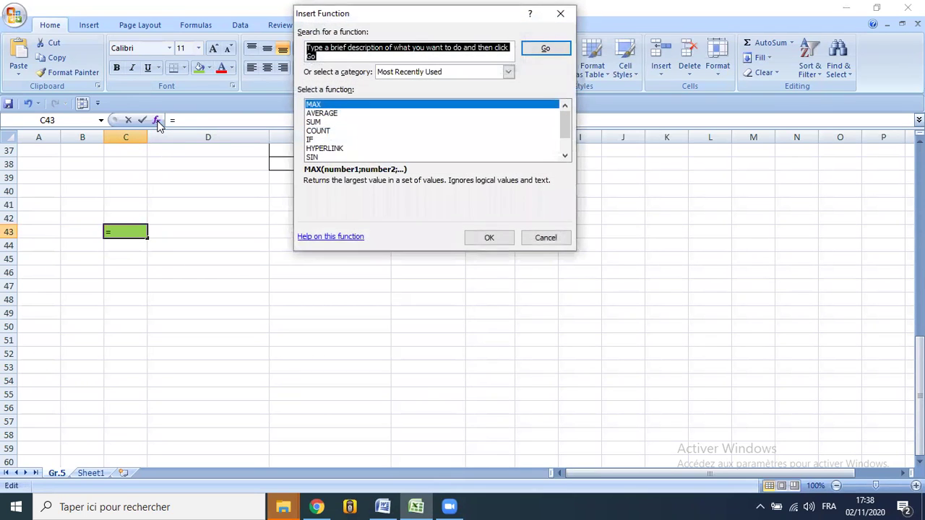
pyautogui.click(324, 123)
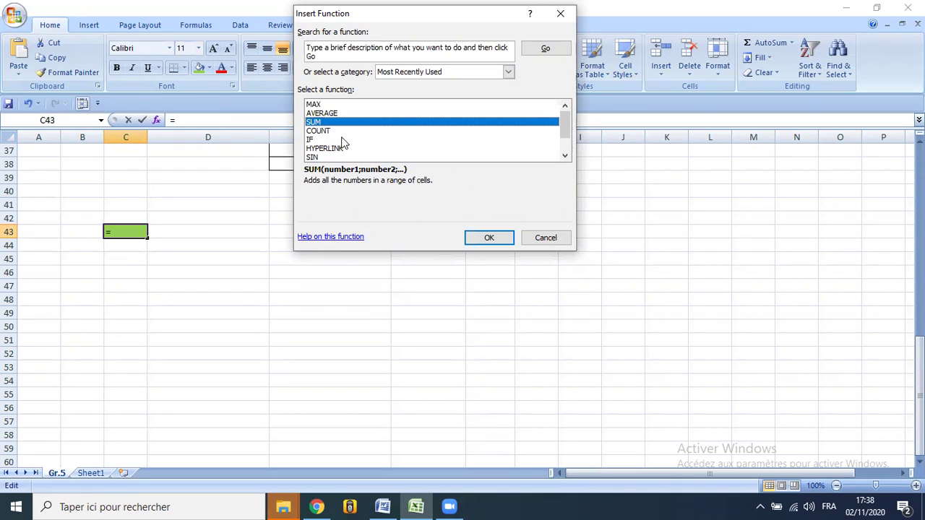
pyautogui.click(488, 239)
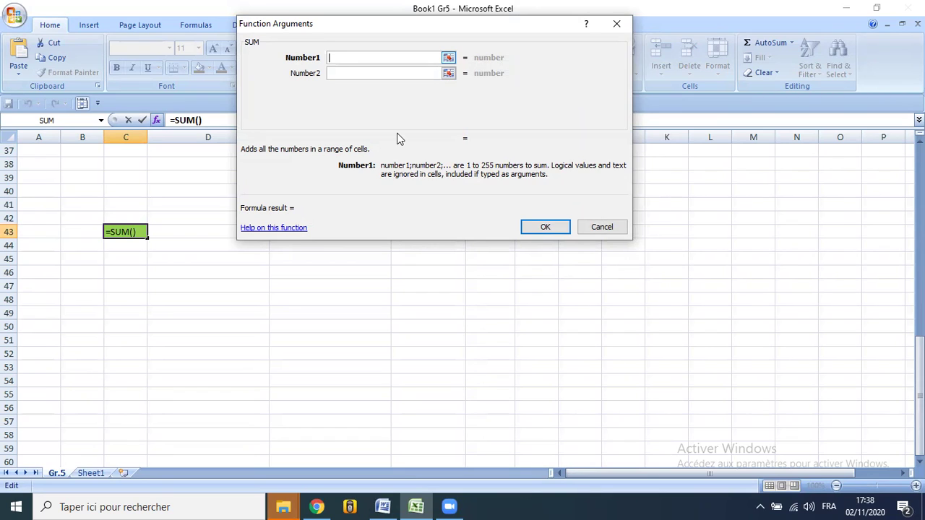
pyautogui.click(124, 273)
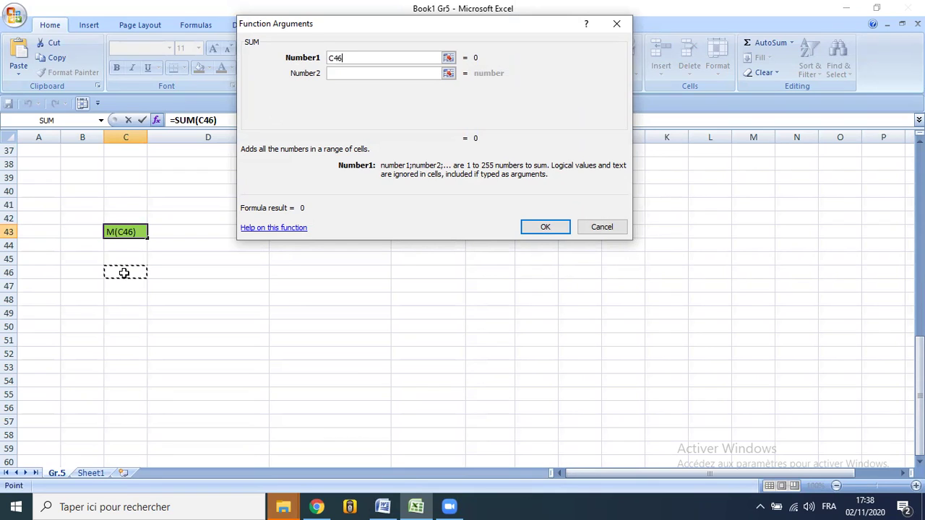
pyautogui.click(329, 110)
pyautogui.press('Escape')
pyautogui.click(152, 295)
# Step: Enter 4 in C47 and 5 in D48, then select cell D53
pyautogui.click(133, 282)
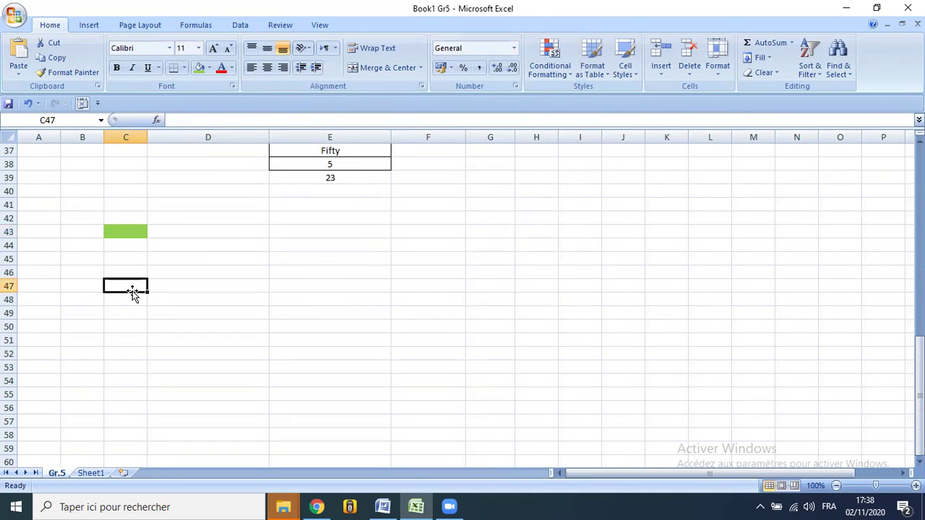
pyautogui.write('1')
pyautogui.hotkey('ctrl', 'Return')
pyautogui.write('4')
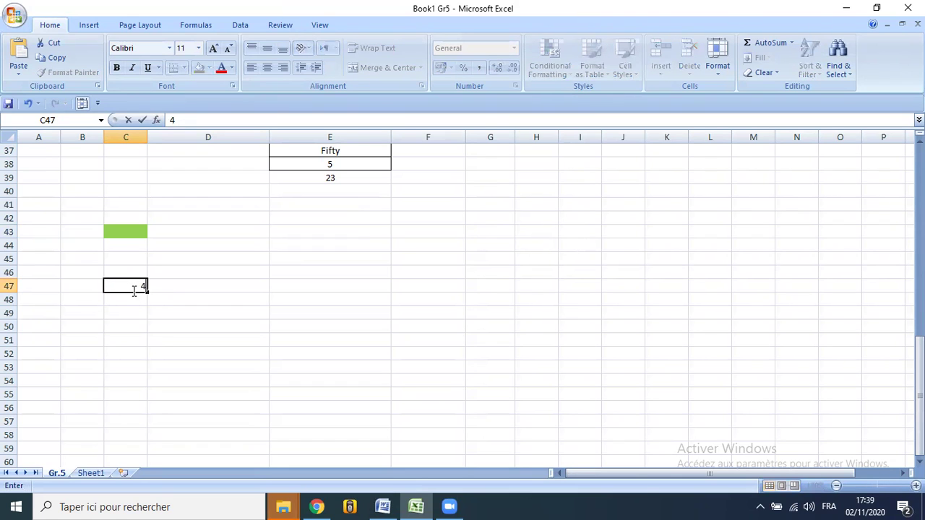
pyautogui.press('Return')
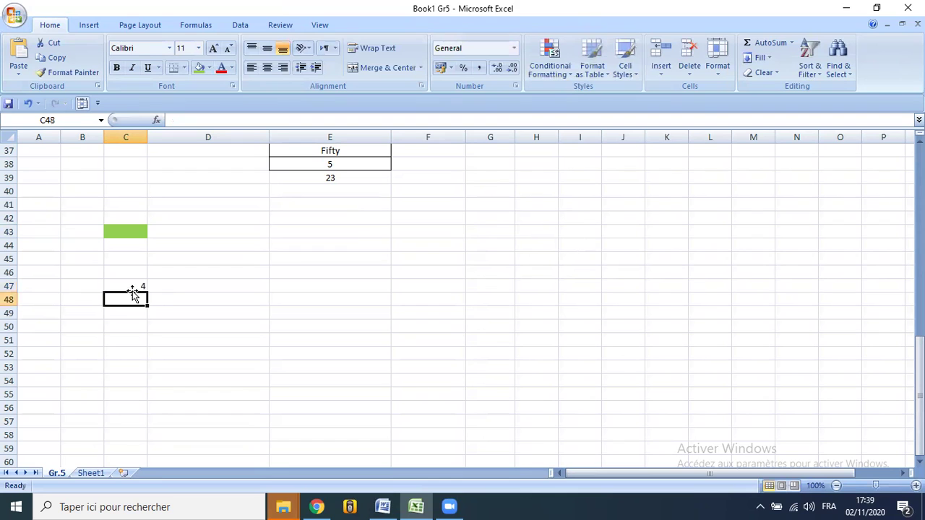
pyautogui.write('5')
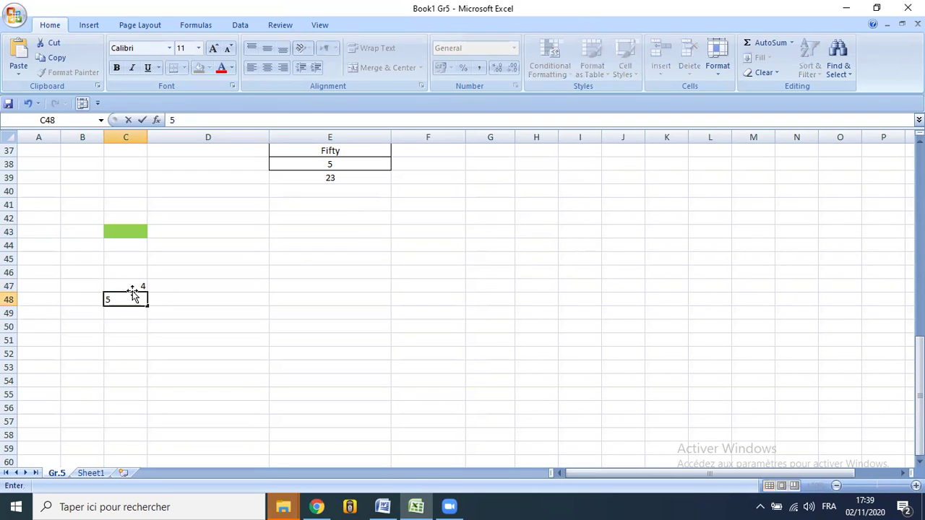
pyautogui.press('Escape')
pyautogui.click(180, 301)
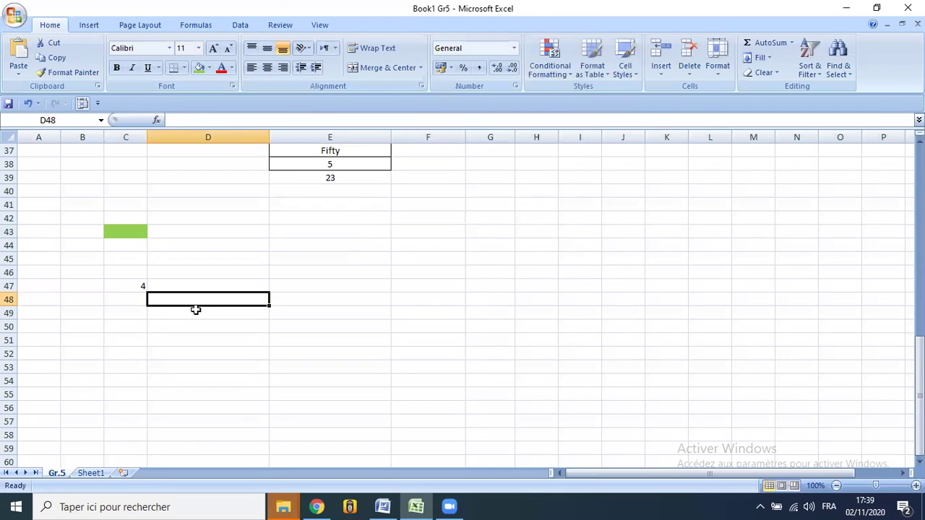
pyautogui.write('5')
pyautogui.scroll(-1, 258, 347)
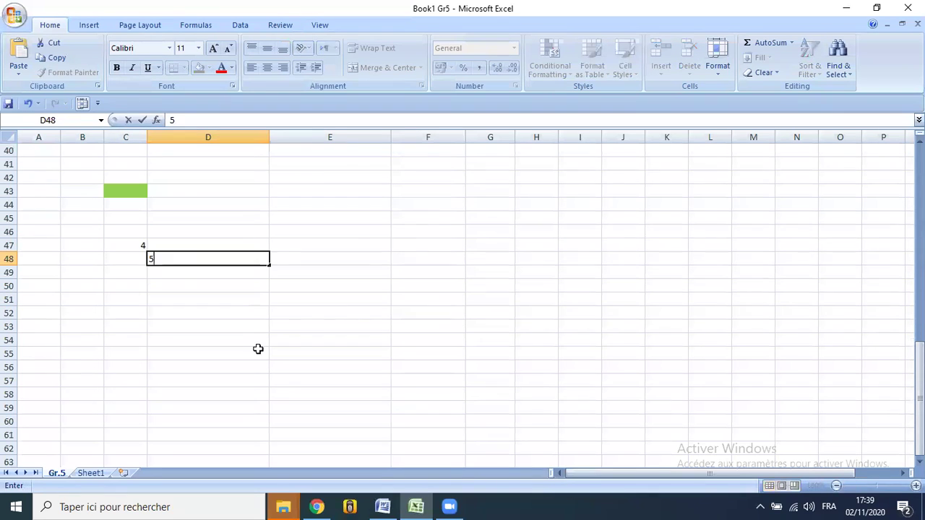
pyautogui.click(242, 326)
# Step: Insert SUM into D53, replacing the suggested D48:D52 range with C47+D48 as Number1
pyautogui.click(158, 120)
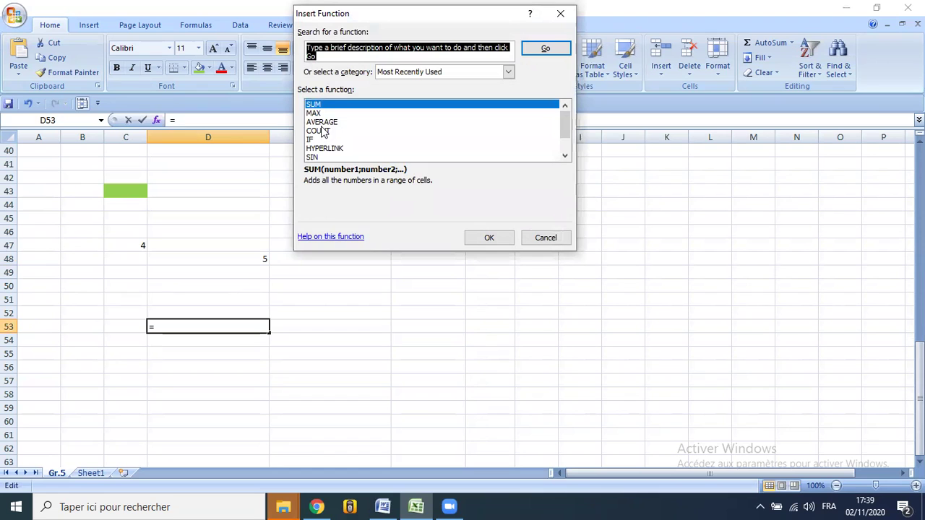
pyautogui.doubleClick(324, 106)
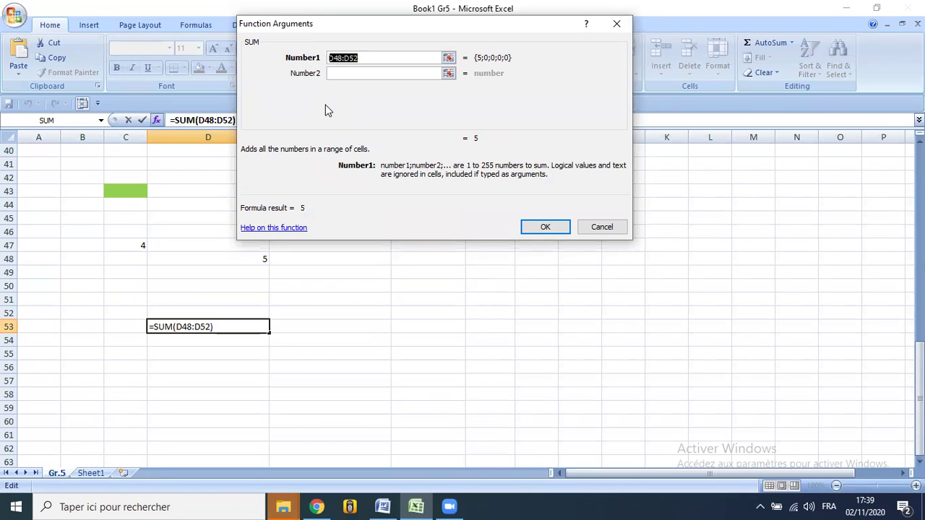
pyautogui.press('BackSpace')
pyautogui.write('C')
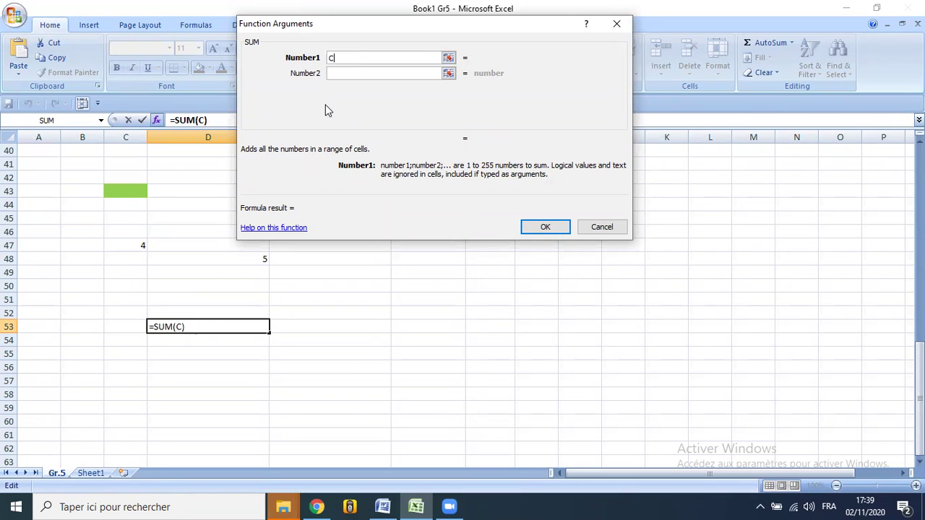
pyautogui.write('47')
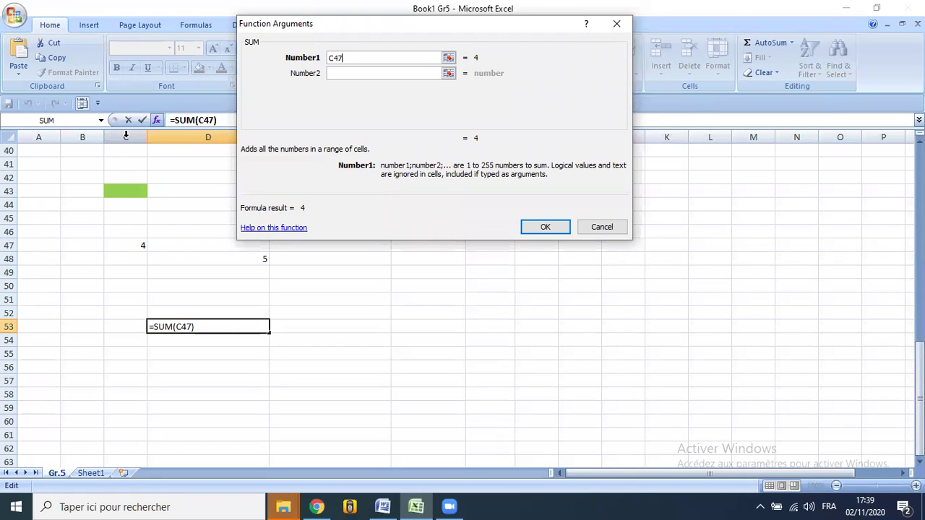
pyautogui.write(':')
pyautogui.press('BackSpace')
pyautogui.write('+')
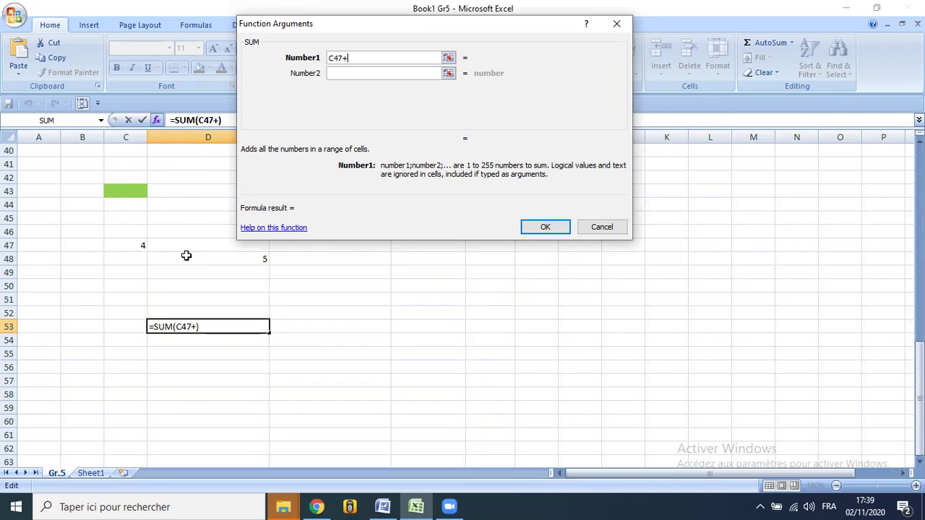
pyautogui.write('D48')
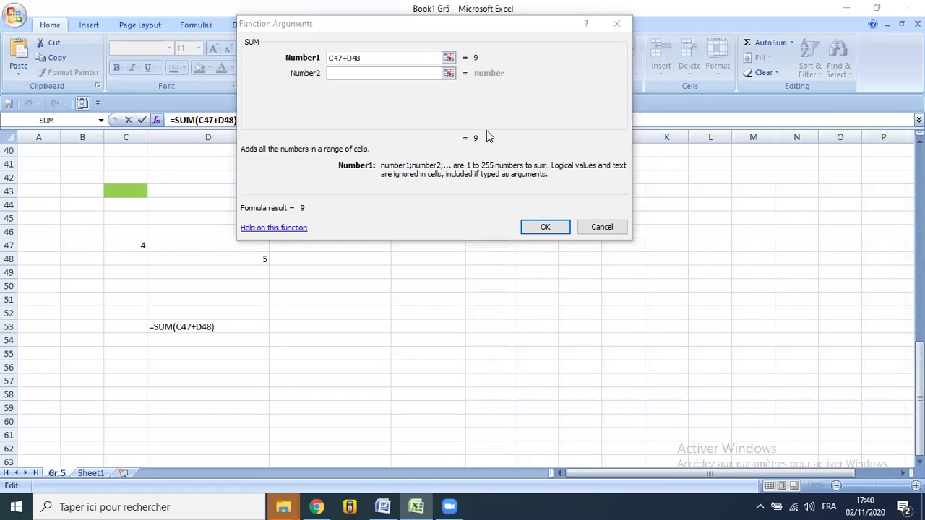
# Step: Confirm =SUM(C47+D48) so D53 displays 9, then select cell F55
pyautogui.click(543, 228)
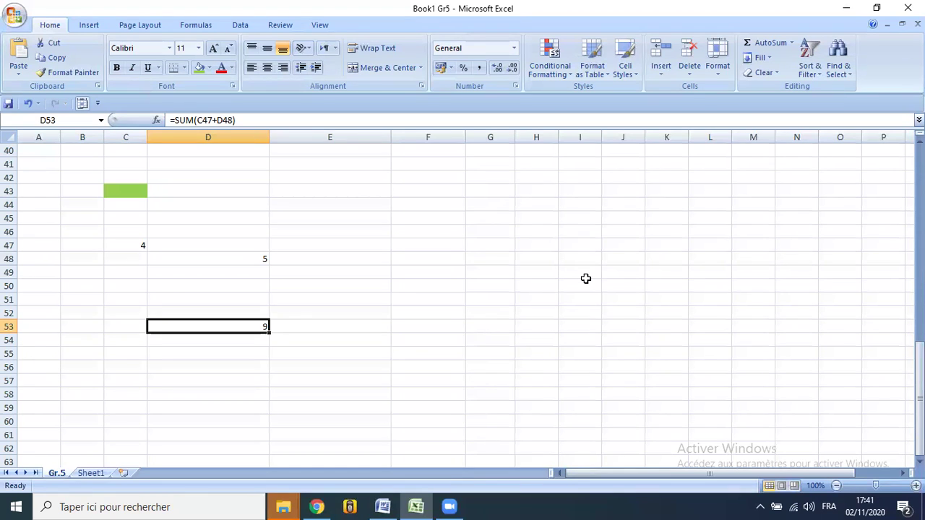
pyautogui.click(394, 353)
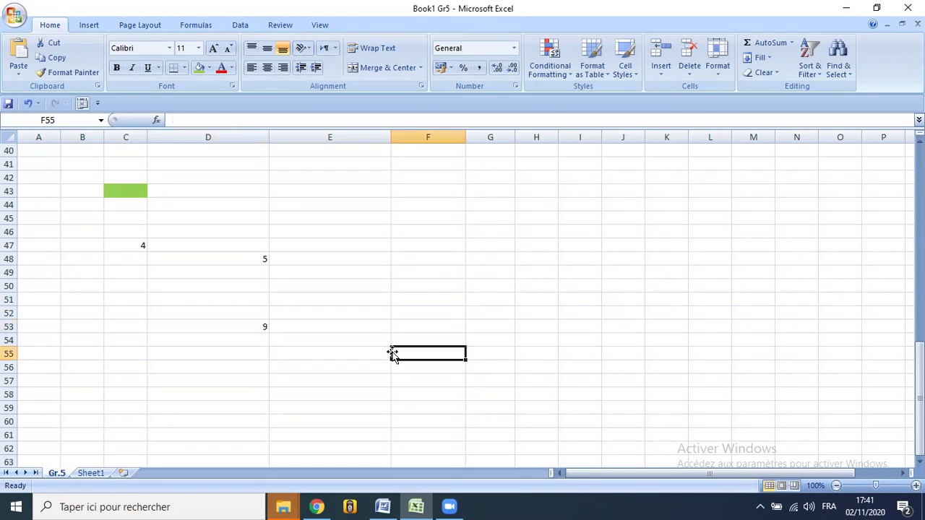
# Step: Start a SUM formula in F55 with C47 as Number1, briefly trying D48, then cancel it
pyautogui.click(156, 121)
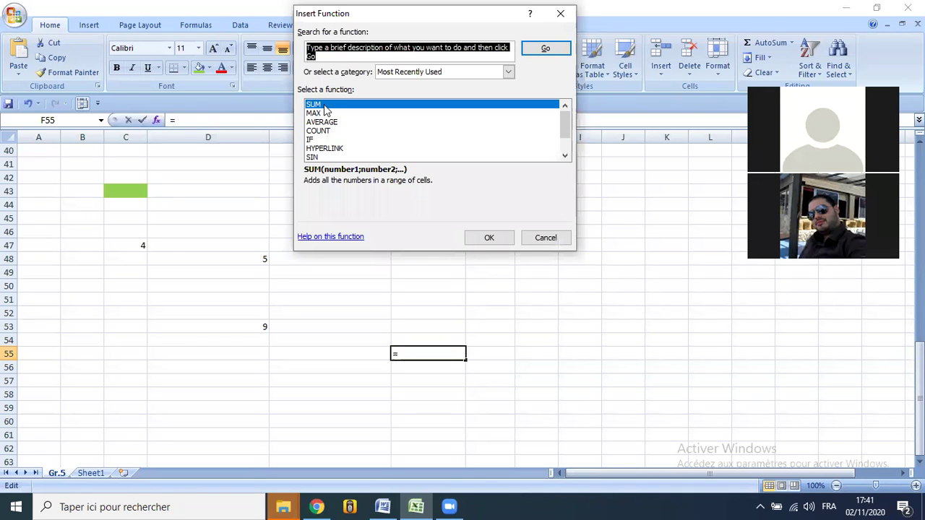
pyautogui.doubleClick(325, 110)
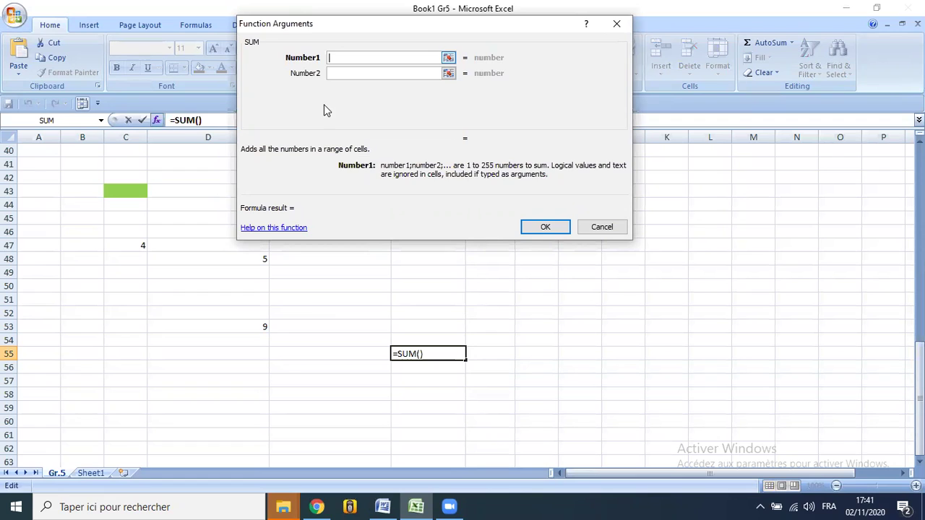
pyautogui.click(131, 246)
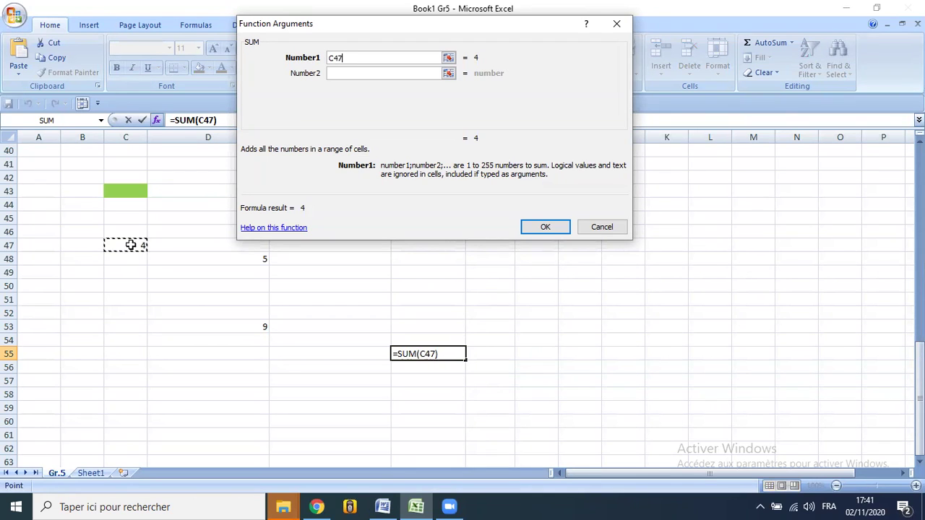
pyautogui.click(192, 260)
pyautogui.click(134, 244)
pyautogui.click(599, 226)
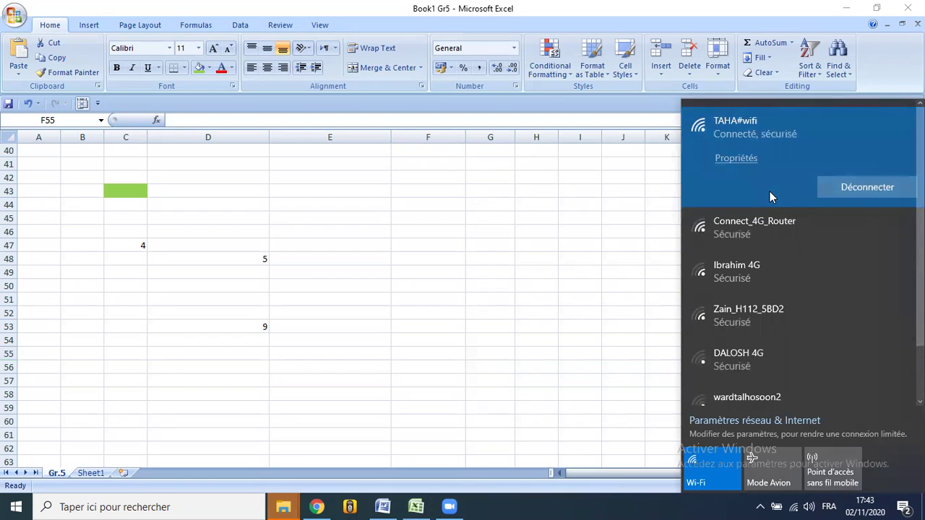
# Step: Dismiss the Windows Wi-Fi network list so the Gr.5 sheet with 9 in D53 shows again
pyautogui.press('Escape')
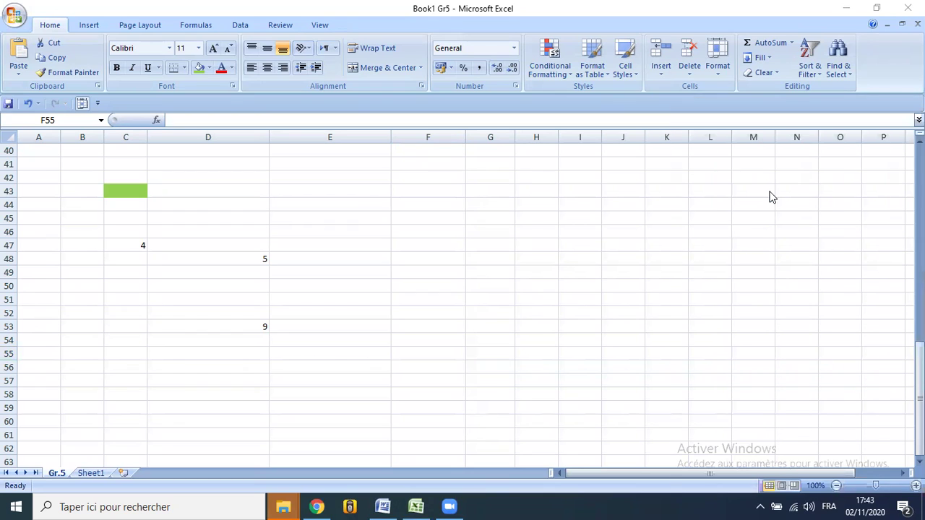